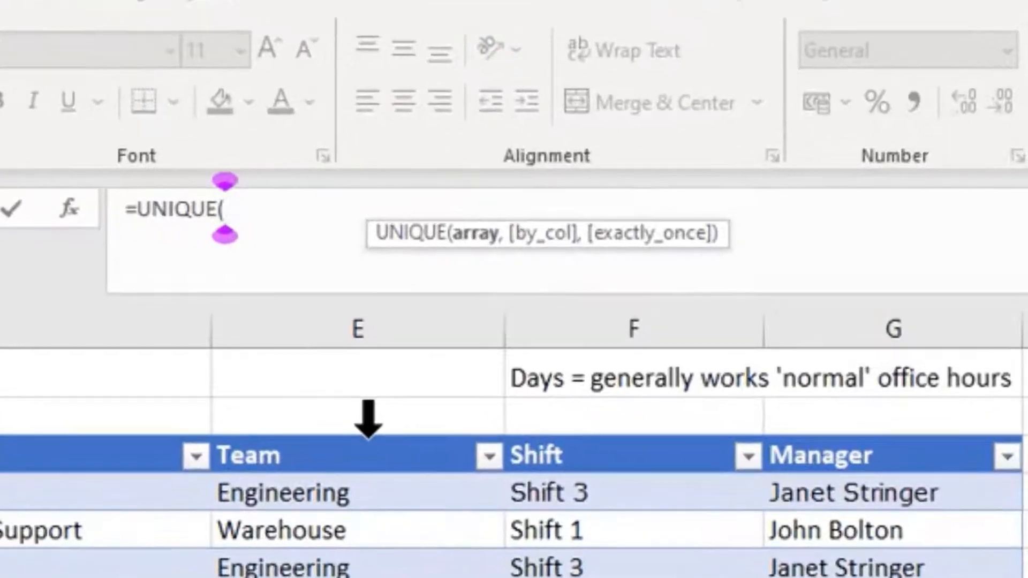
- Complete the UNIQUE formula in I9 with the table's Team column as its array to list the distinct teams
left_click(467, 379)
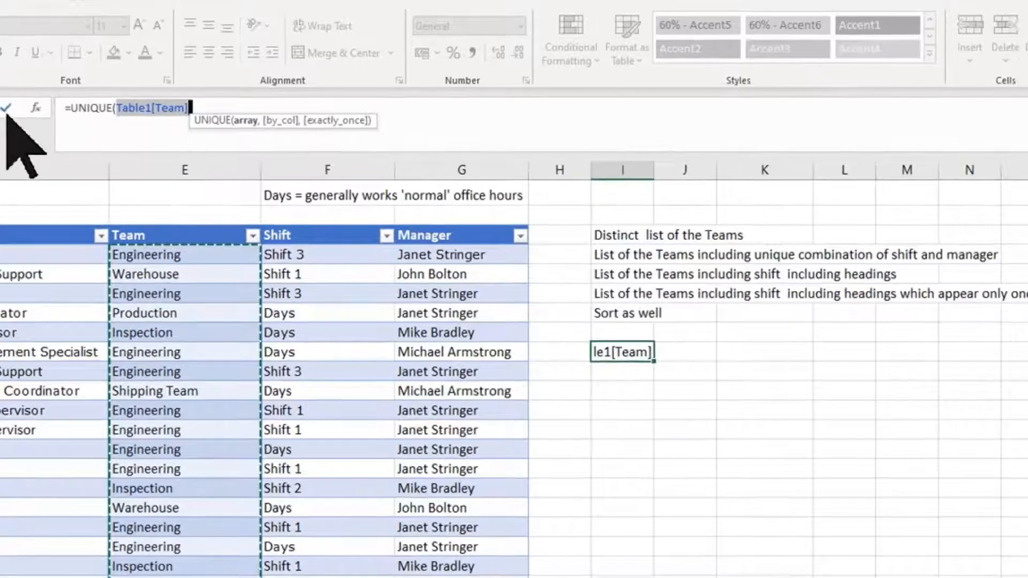
left_click(6, 108)
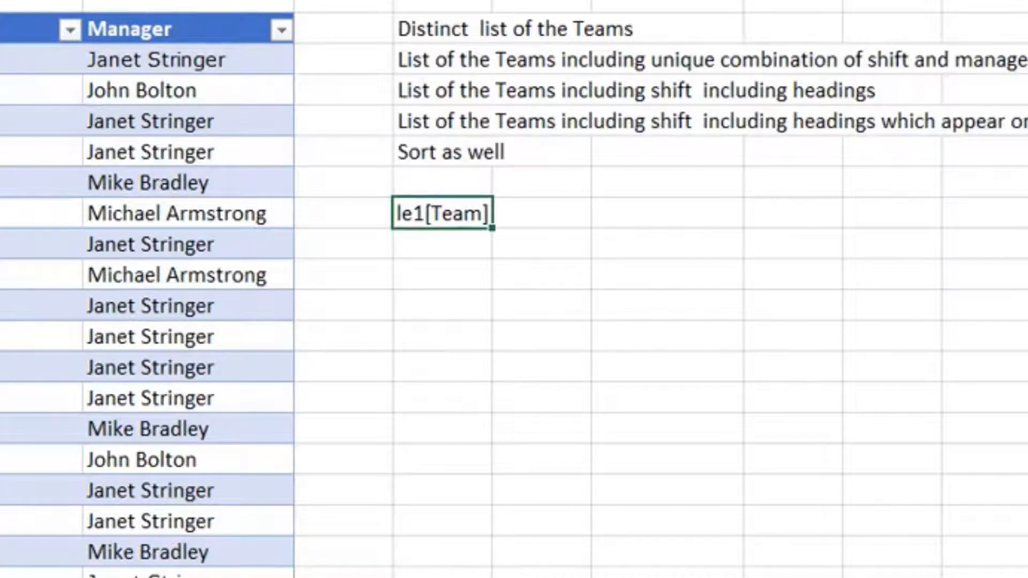
key("ctrl+Return")
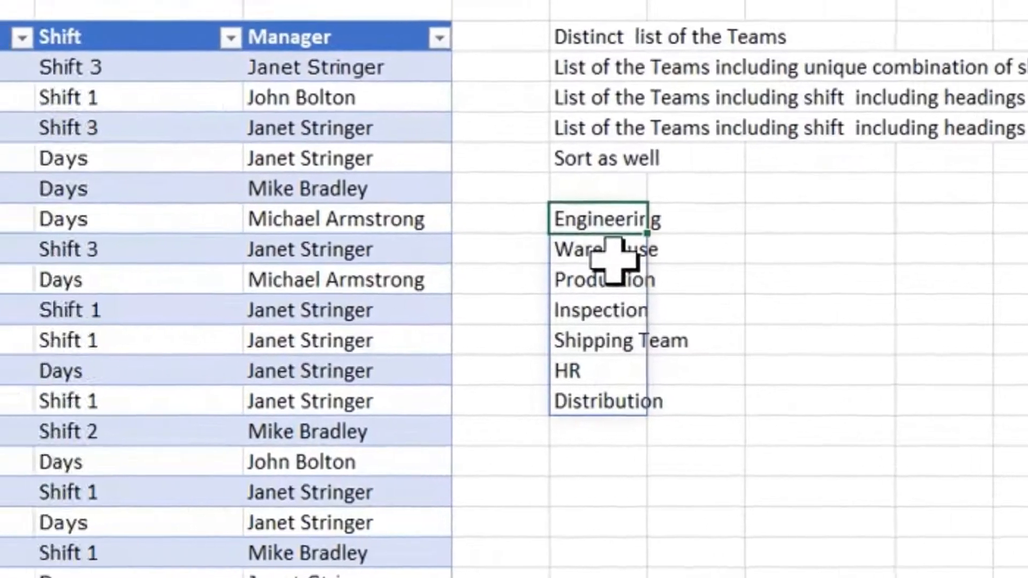
- Try to overwrite the spilled value in cell I12 with 123, and undo the entry
left_click(614, 258)
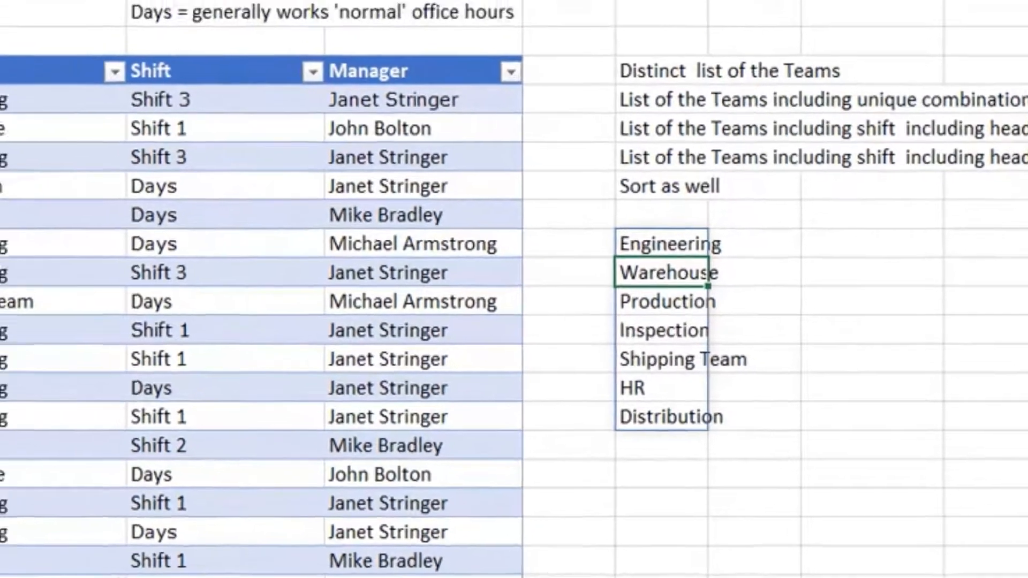
left_click(642, 330)
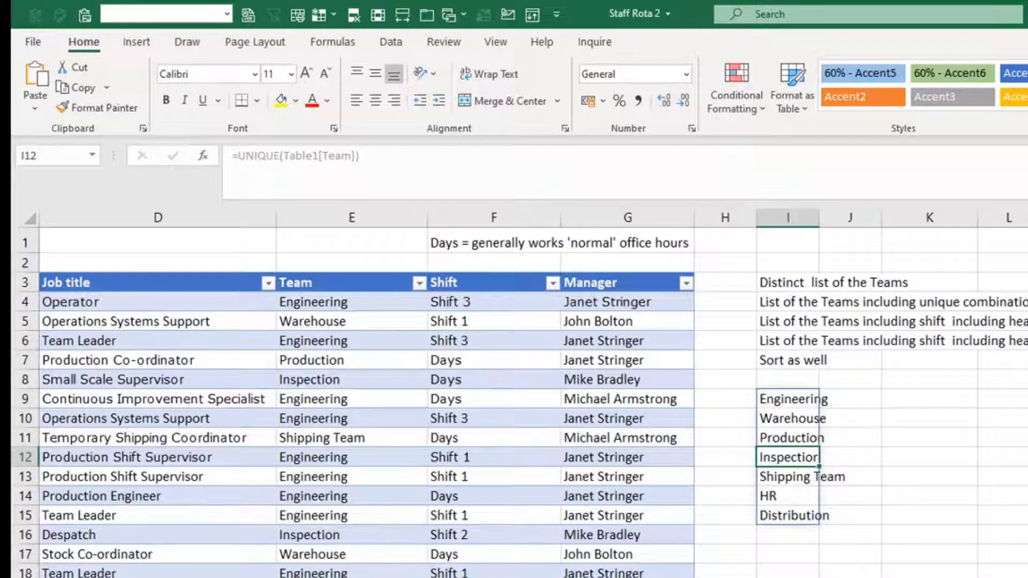
type("123")
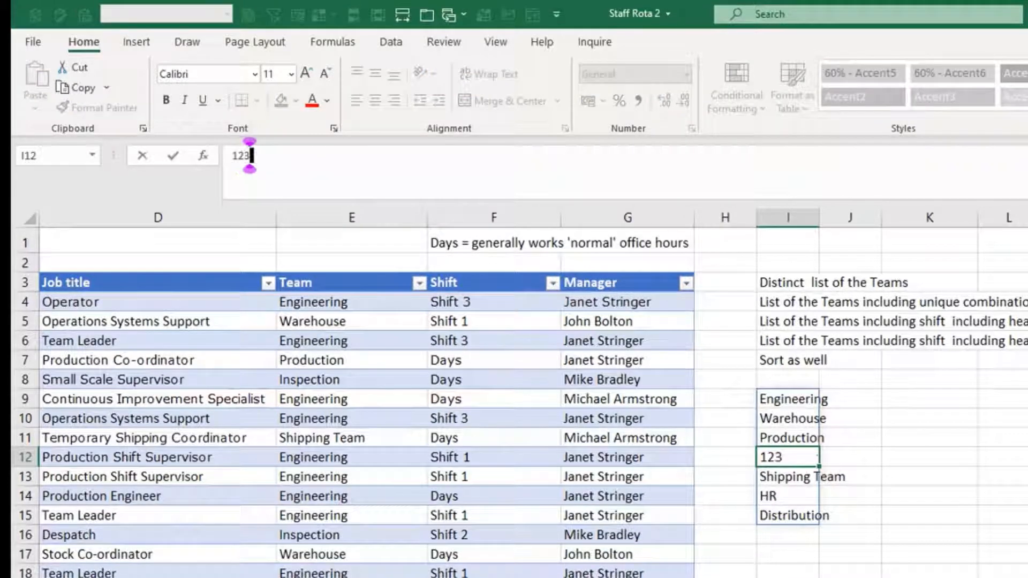
key("Return")
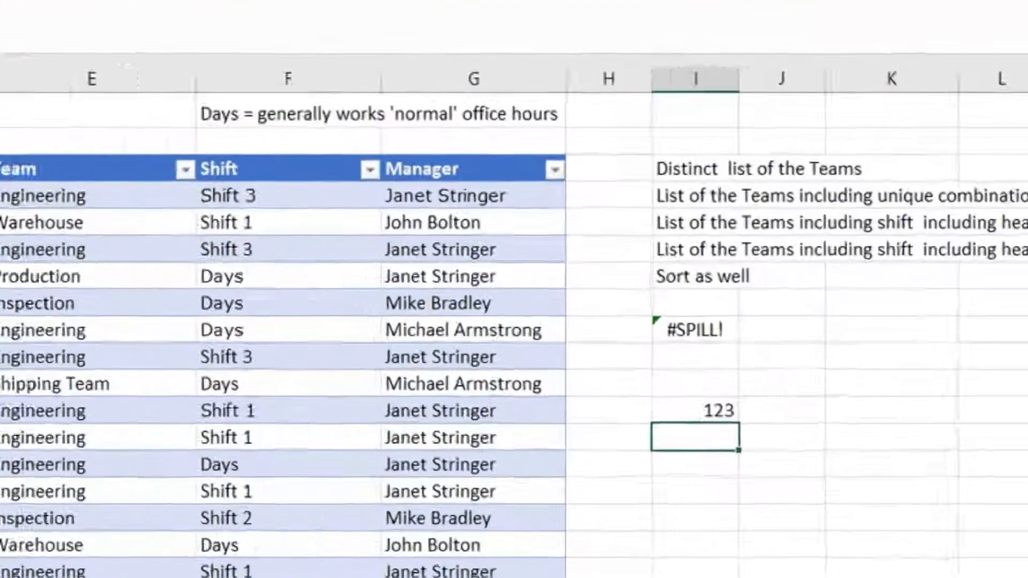
key("ctrl+z")
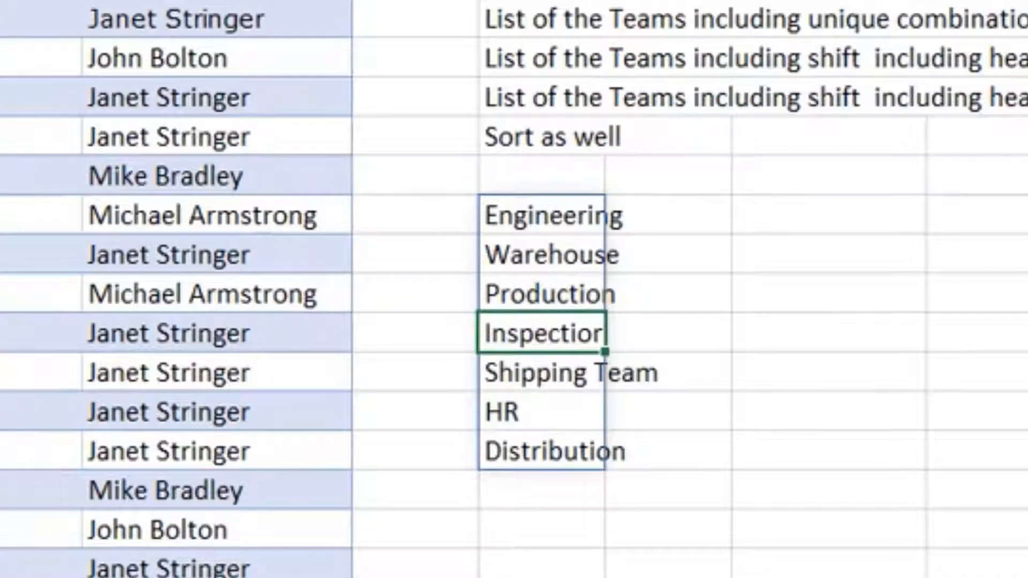
- Autofit column I, and enter a UNIQUE formula in K9 over the table's Team to Manager columns, without headings
double_click(513, 37)
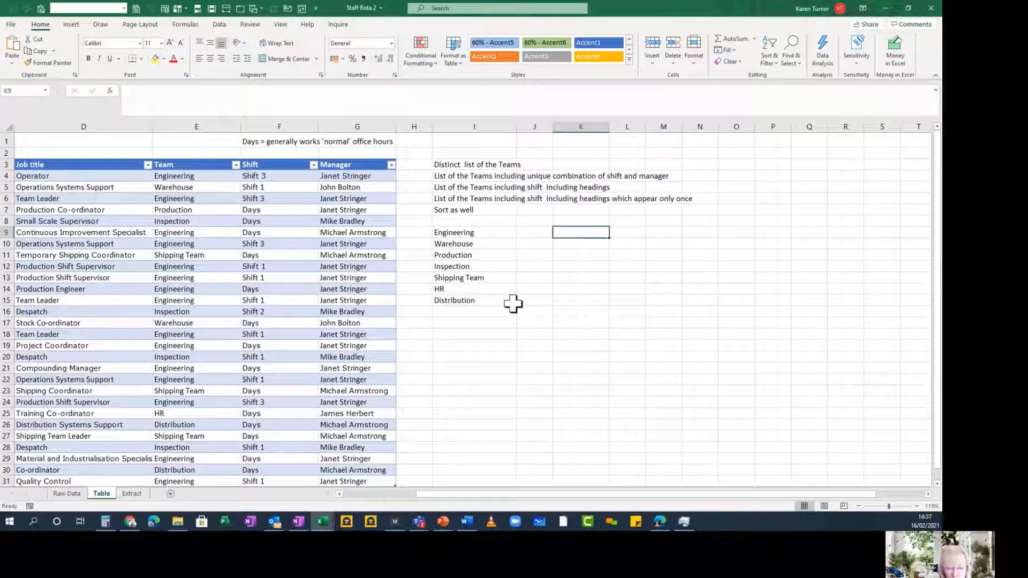
type("=uniq")
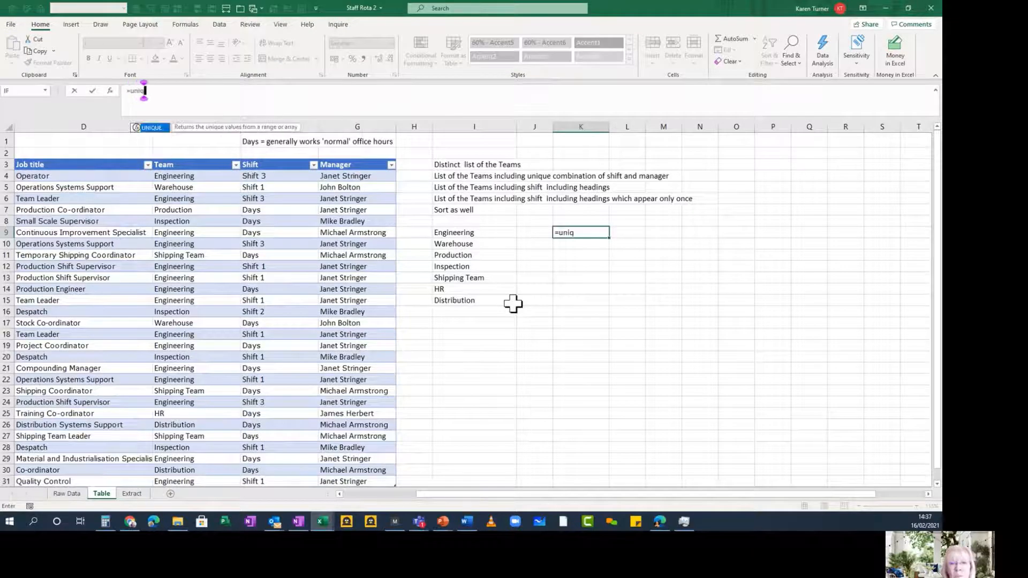
key("Tab")
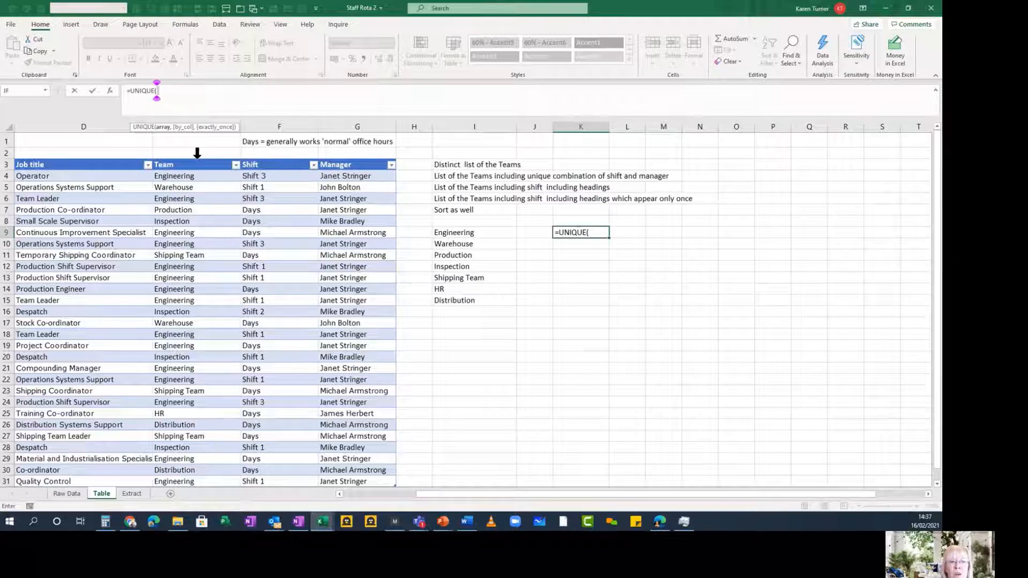
left_click_drag(197, 153, 340, 167)
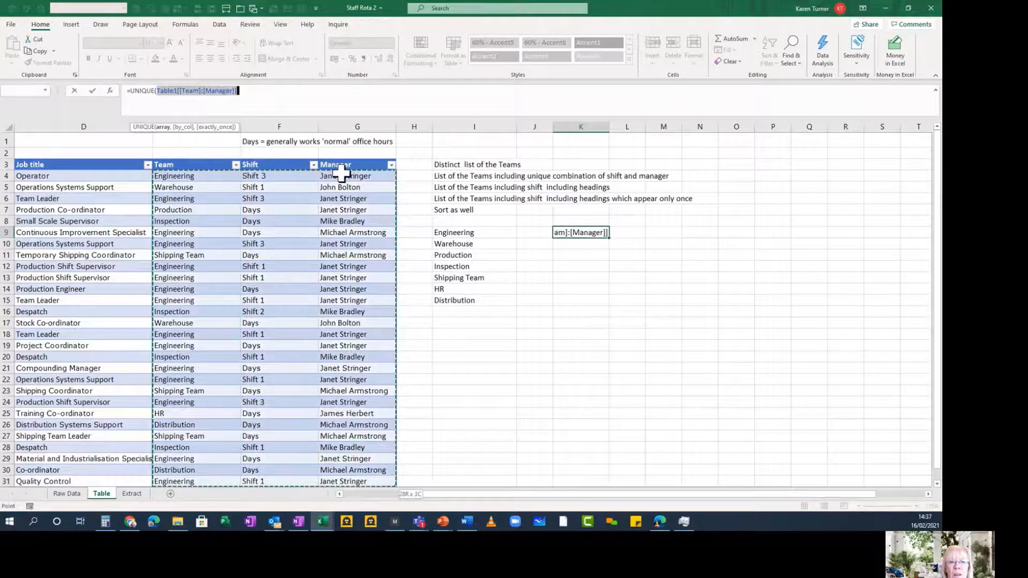
left_click(92, 91)
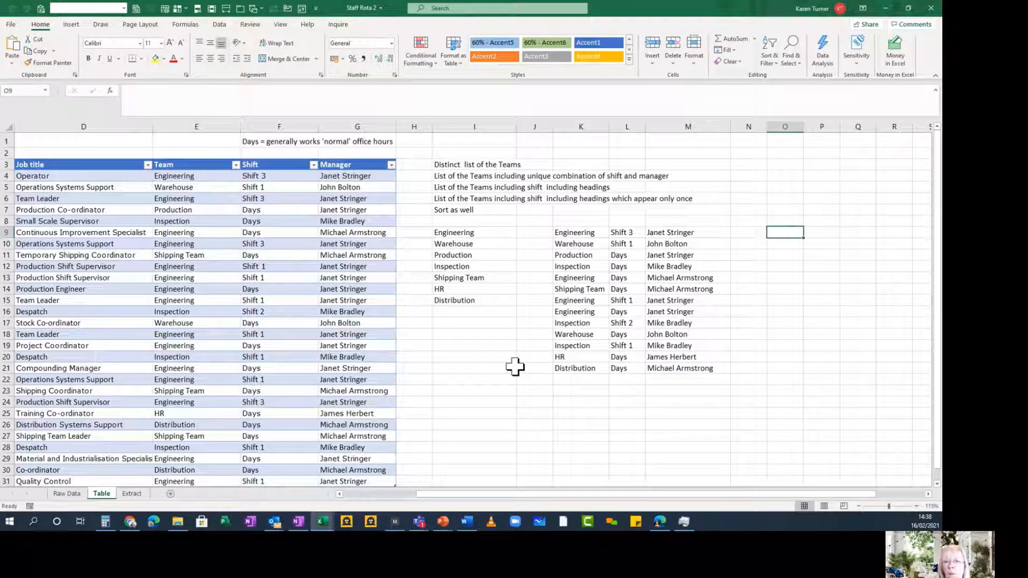
- List the unique Team, Shift and Manager combinations with their headings in O9 using =UNIQUE(Table1[[#All],[Team]:[Manager]])
type("=uniq")
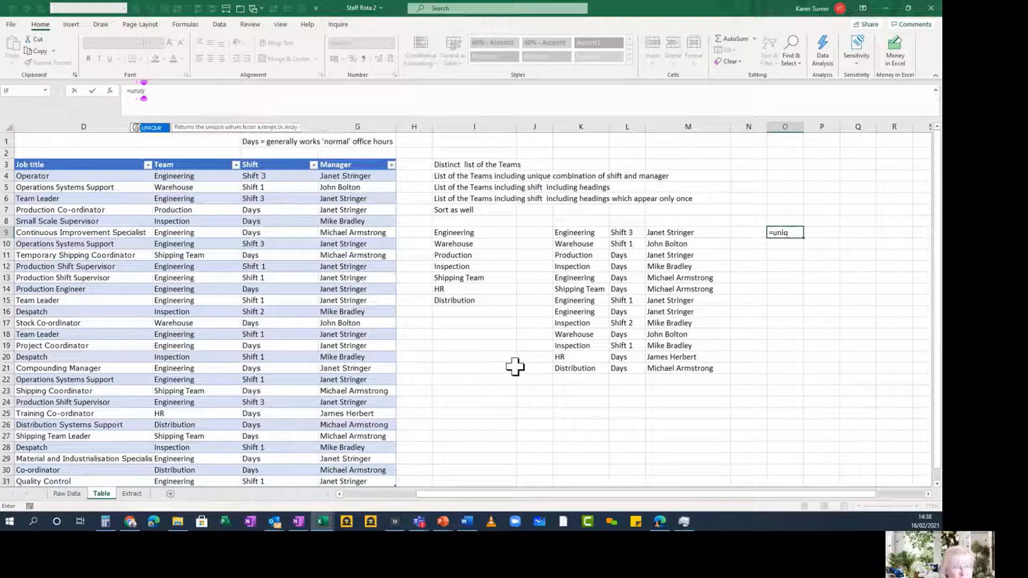
key("Tab")
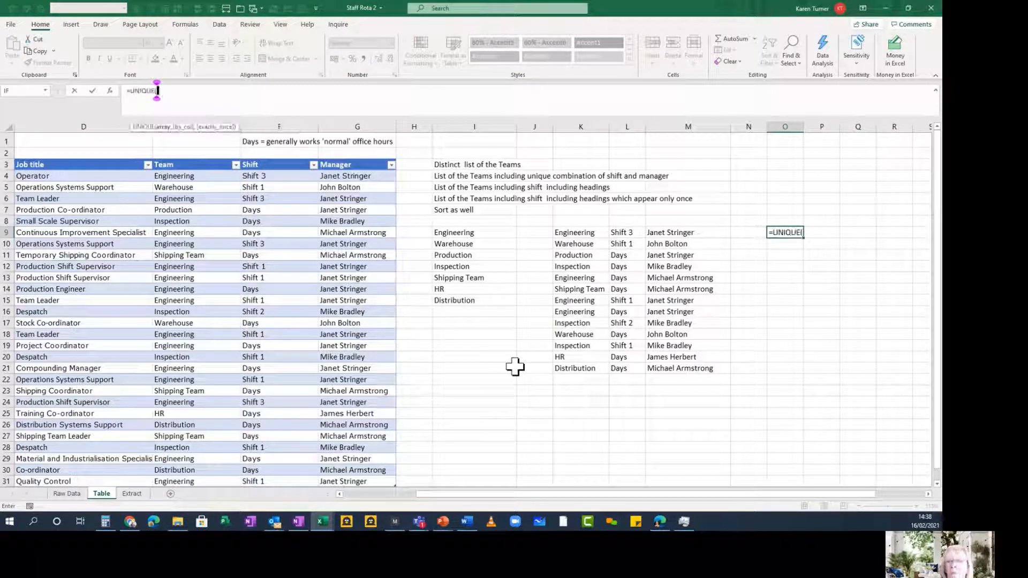
left_click(196, 154)
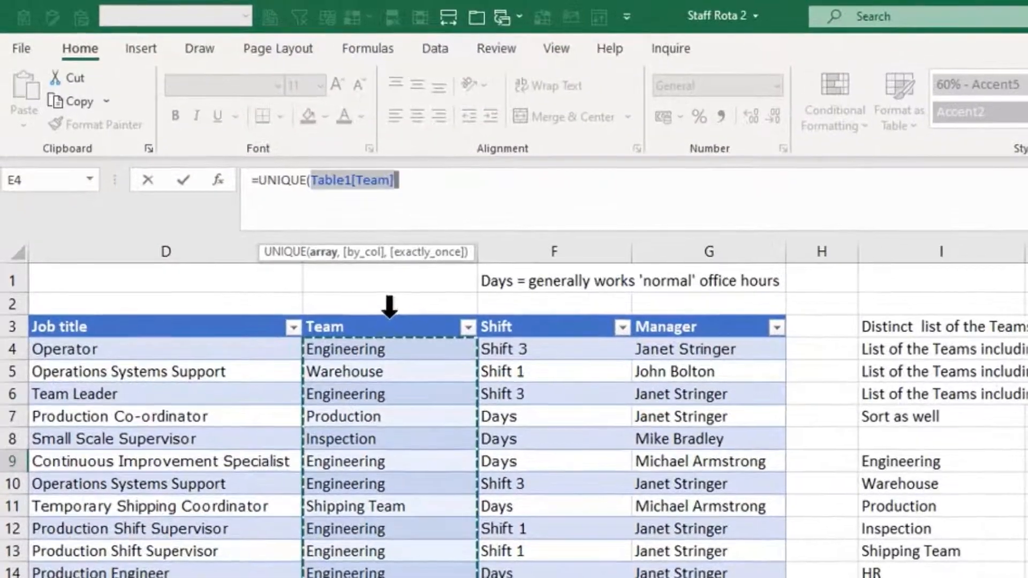
left_click(196, 160)
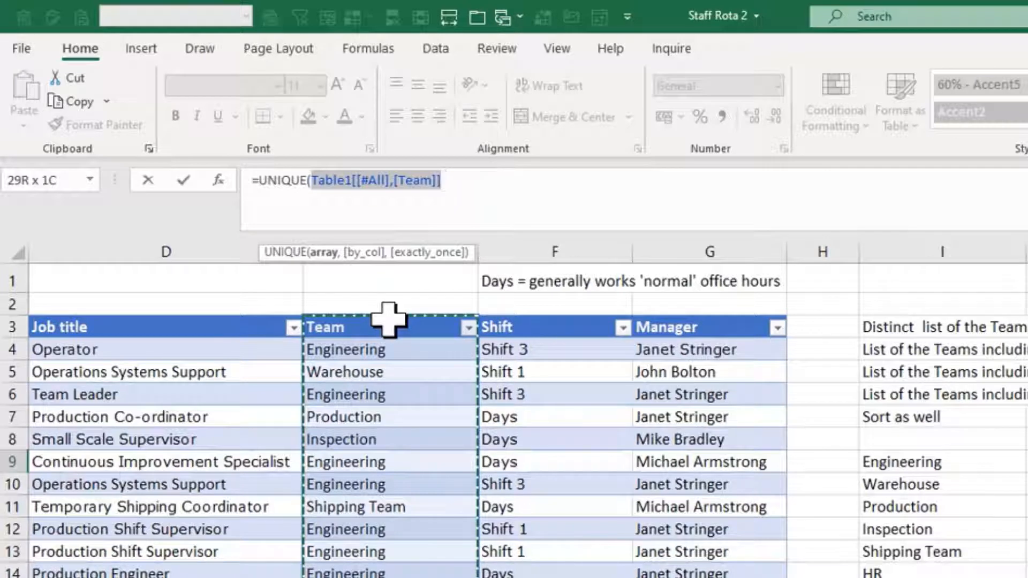
left_click_drag(388, 319, 695, 324)
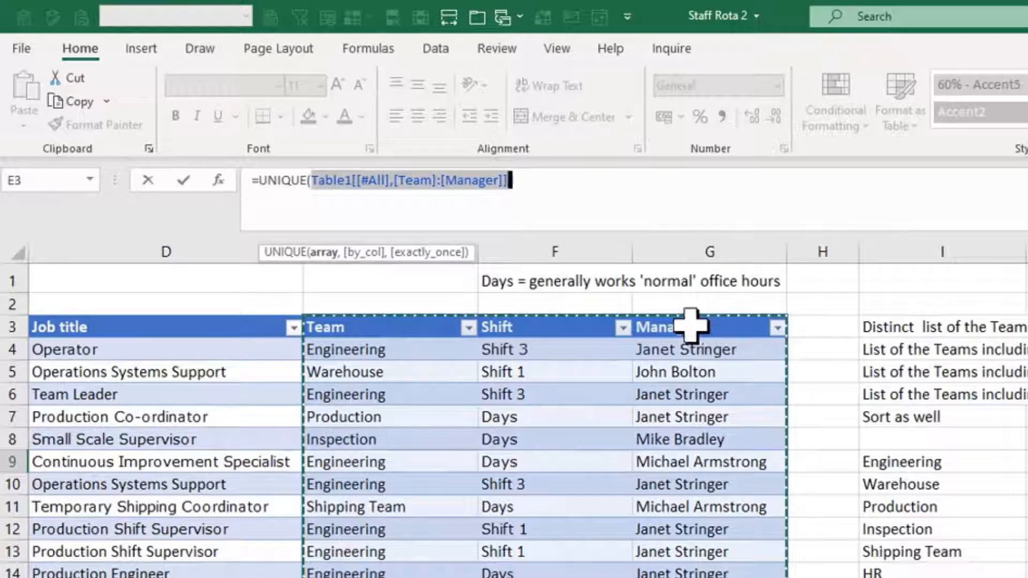
left_click(183, 180)
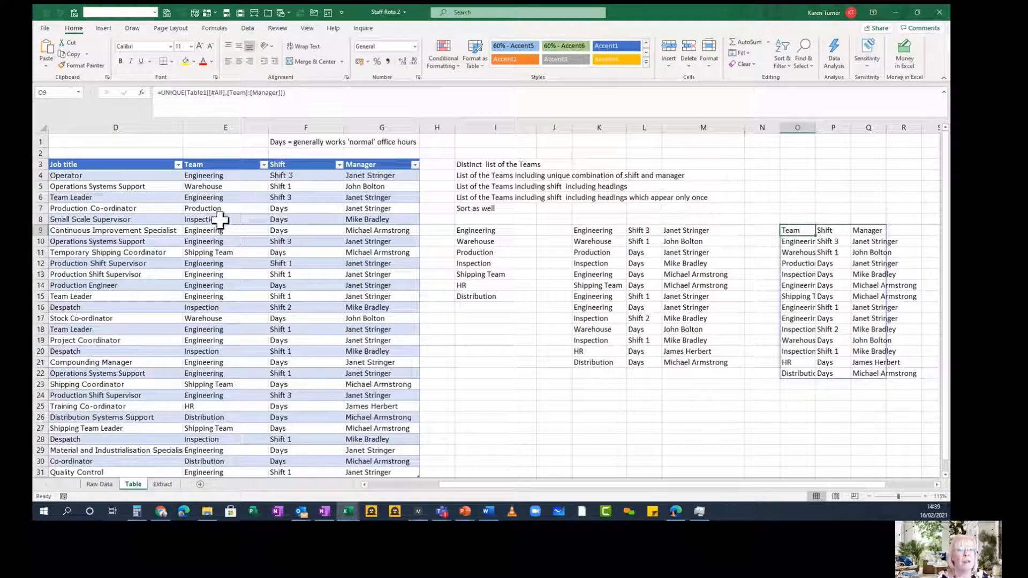
- Change the team in cell E6 to Stores and check its entry in the UNIQUE result lists
left_click(218, 197)
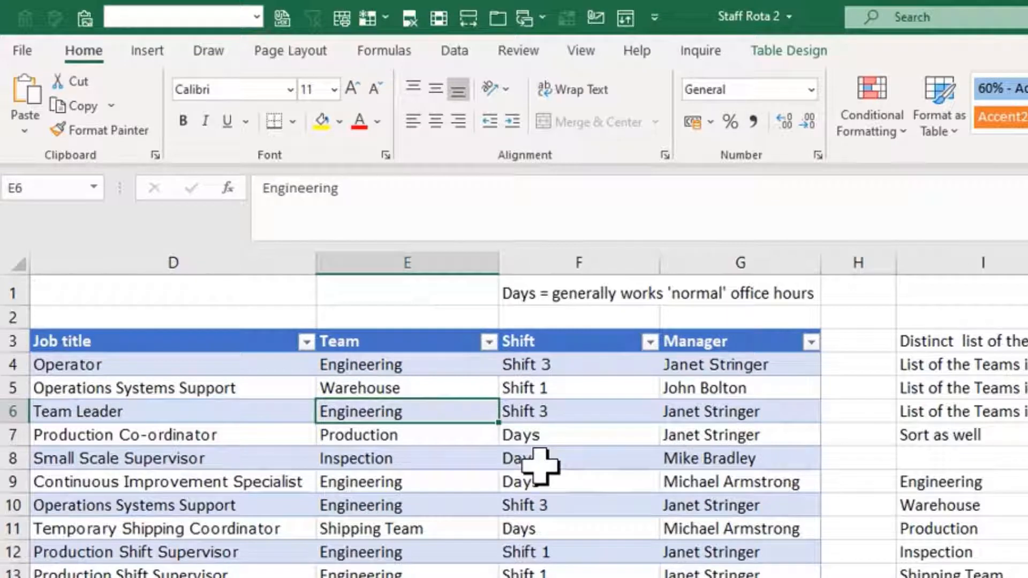
type("Stores")
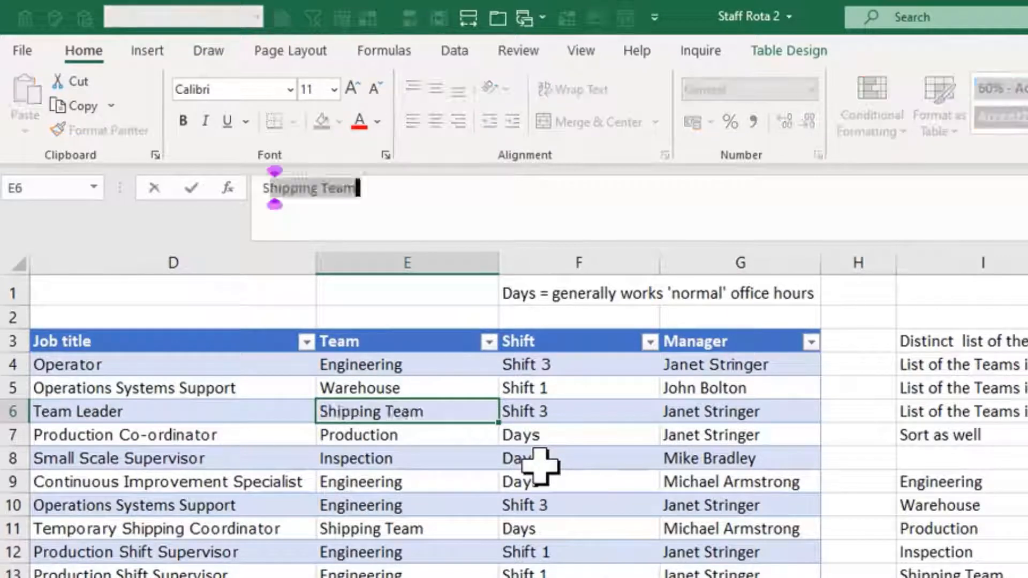
key("Return")
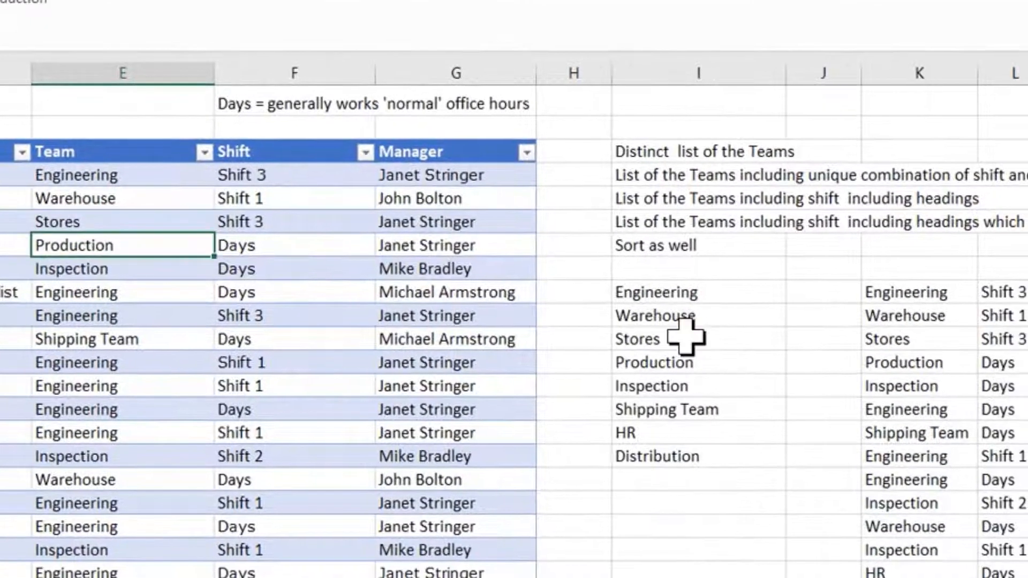
left_click(761, 383)
left_click(941, 382)
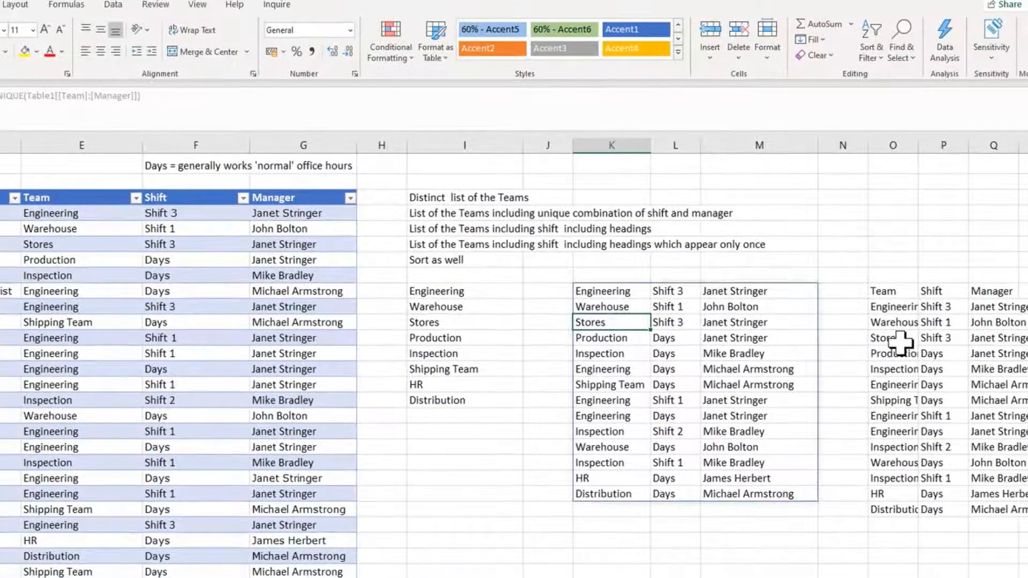
left_click(898, 342)
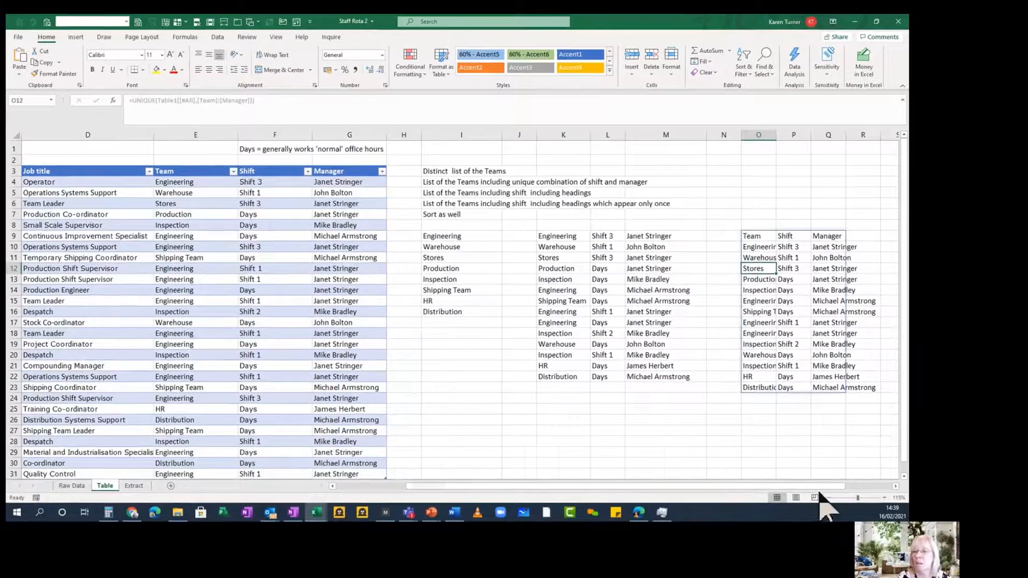
- List the distinct teams with their heading in T9 using =UNIQUE(Table1[[#All],[Team]])
scroll(711, 252, "right", 2)
left_click(718, 235)
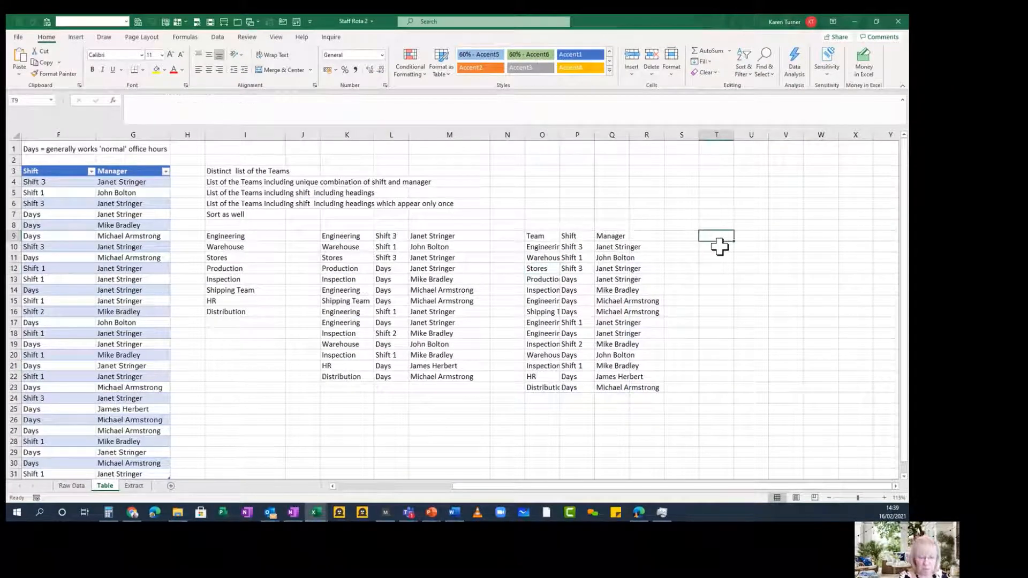
type("=uniq")
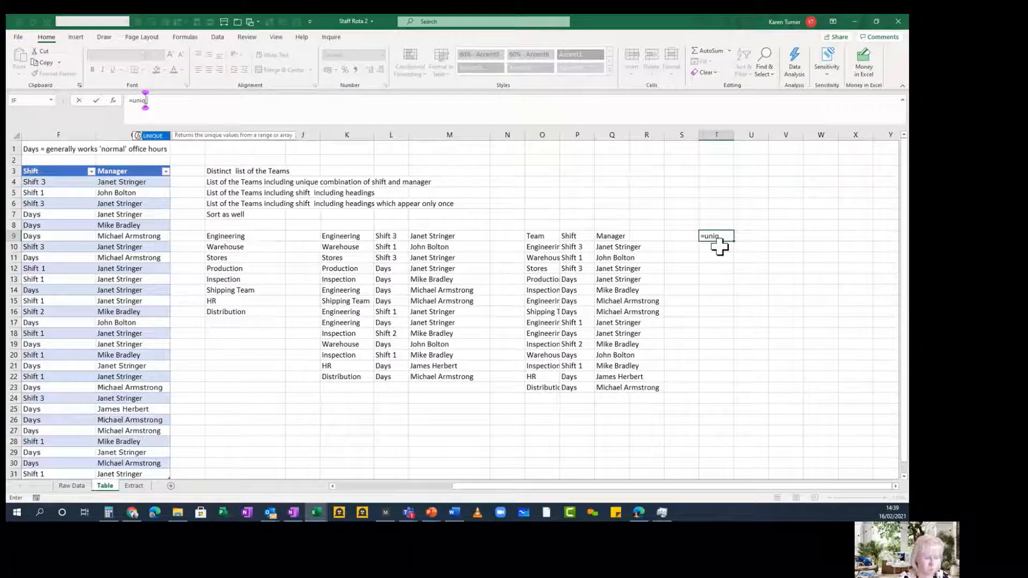
key("Tab")
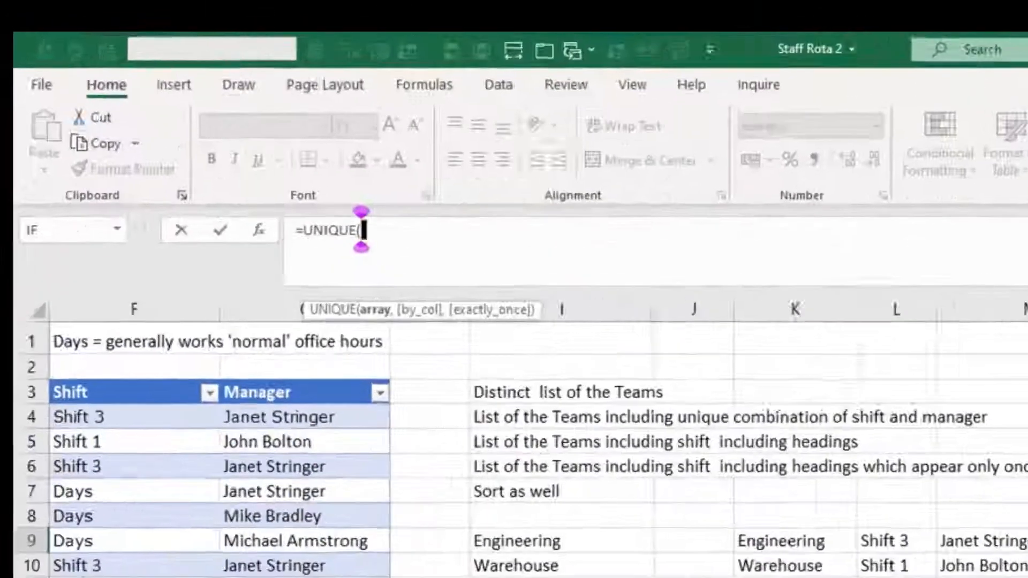
scroll(516, 434, "left", 2)
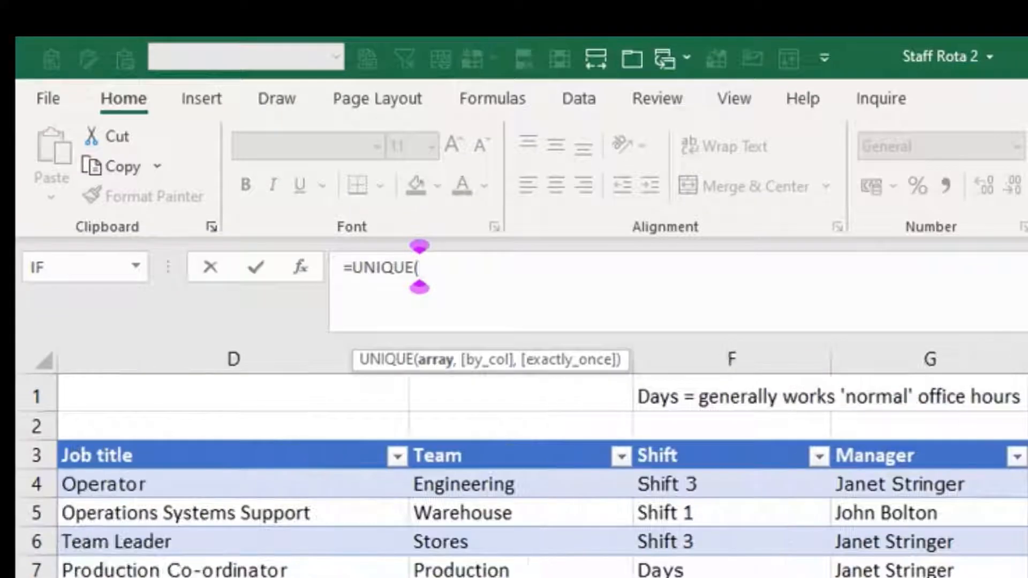
left_click(523, 430)
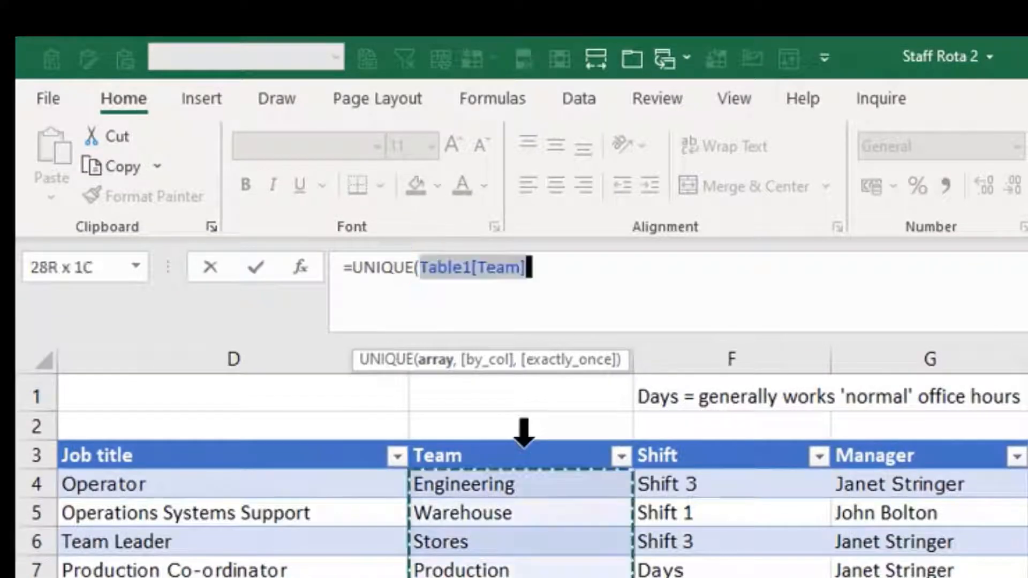
left_click(523, 430)
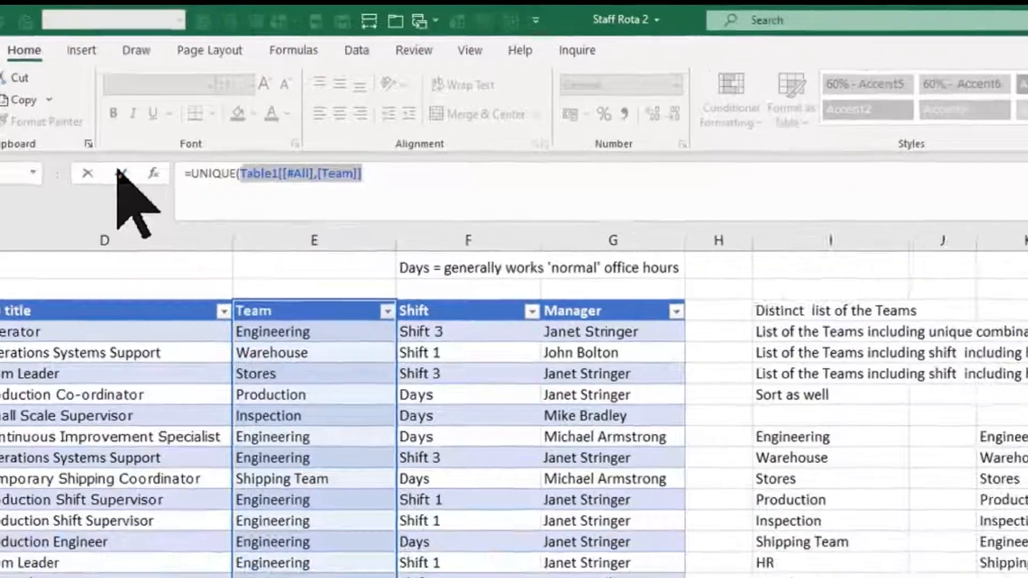
left_click(203, 231)
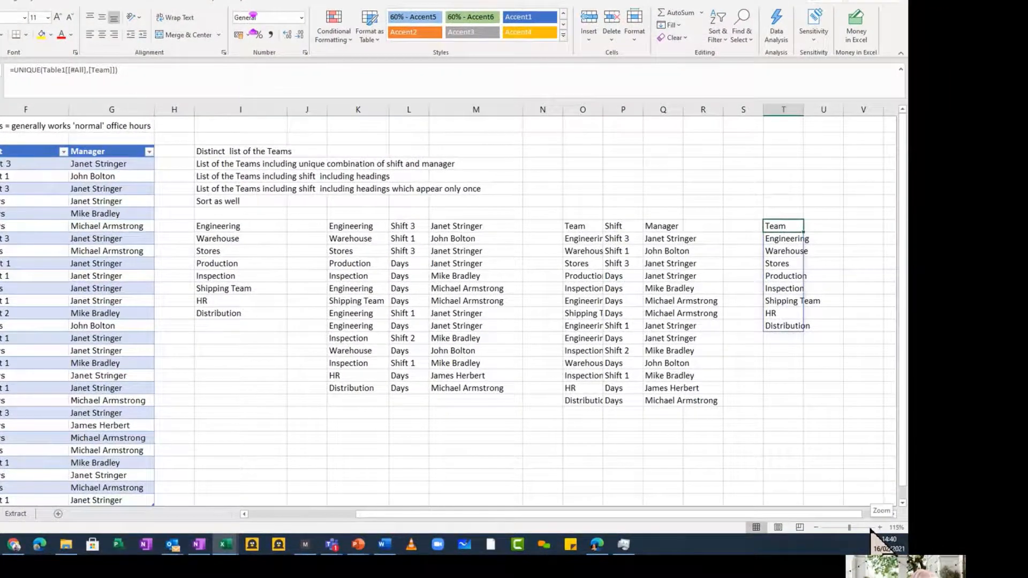
- Replace the array in the T9 formula with the Team and Shift columns including headings, giving =UNIQUE(Table1[[#All],[Team]:[Shift]])
left_click_drag(119, 75, 43, 80)
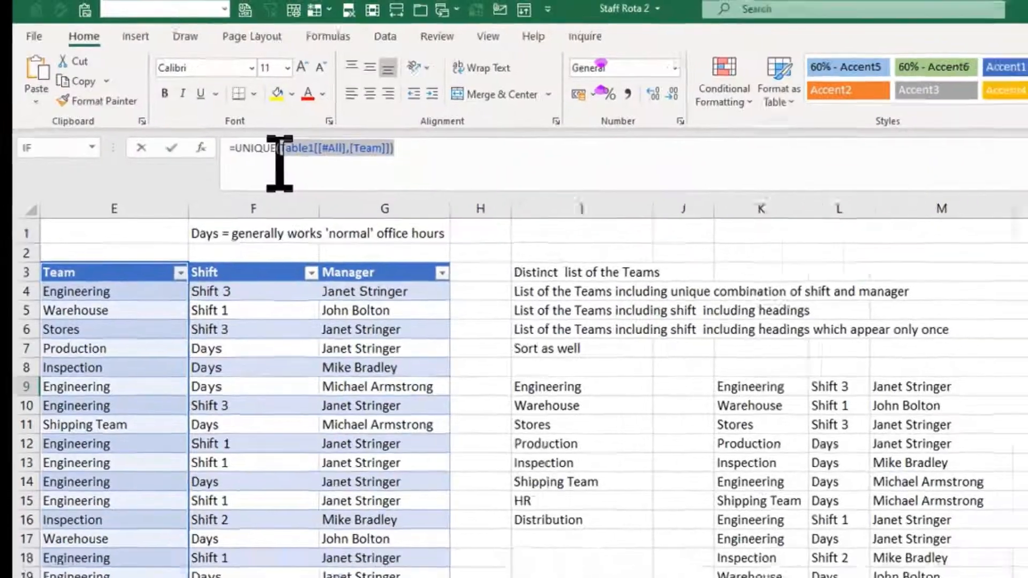
key("BackSpace")
left_click(109, 265)
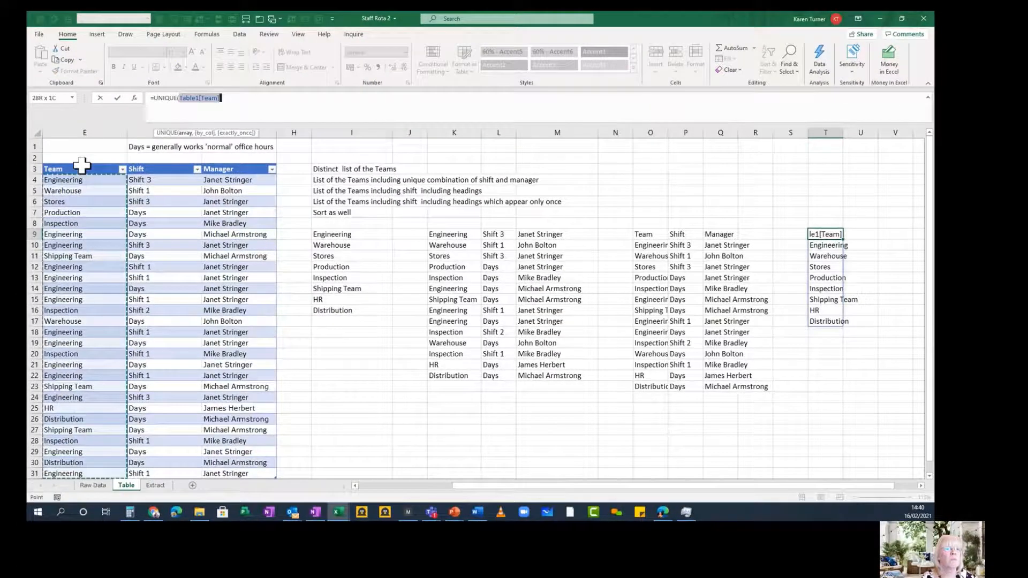
left_click_drag(82, 165, 152, 169)
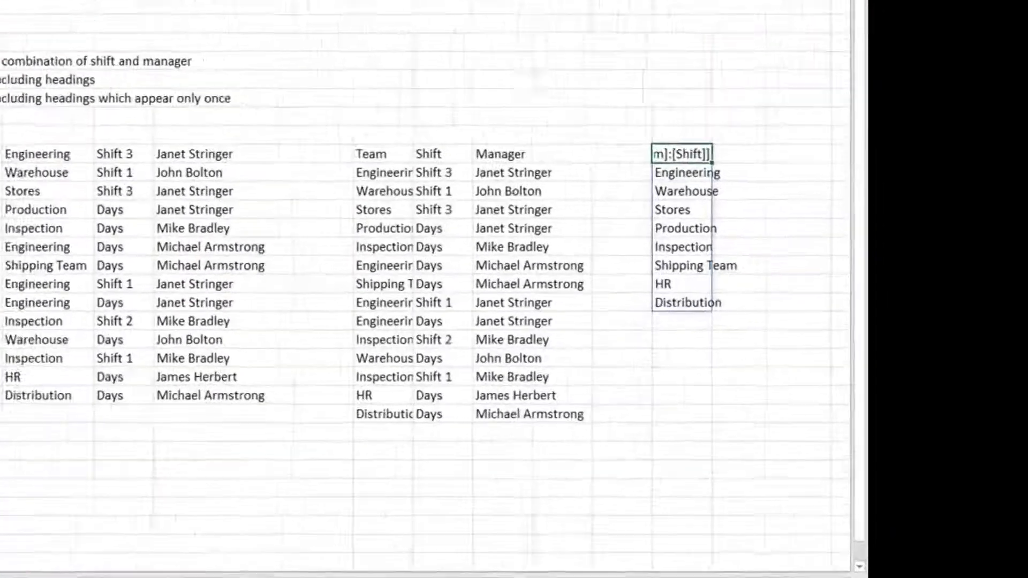
key("Return")
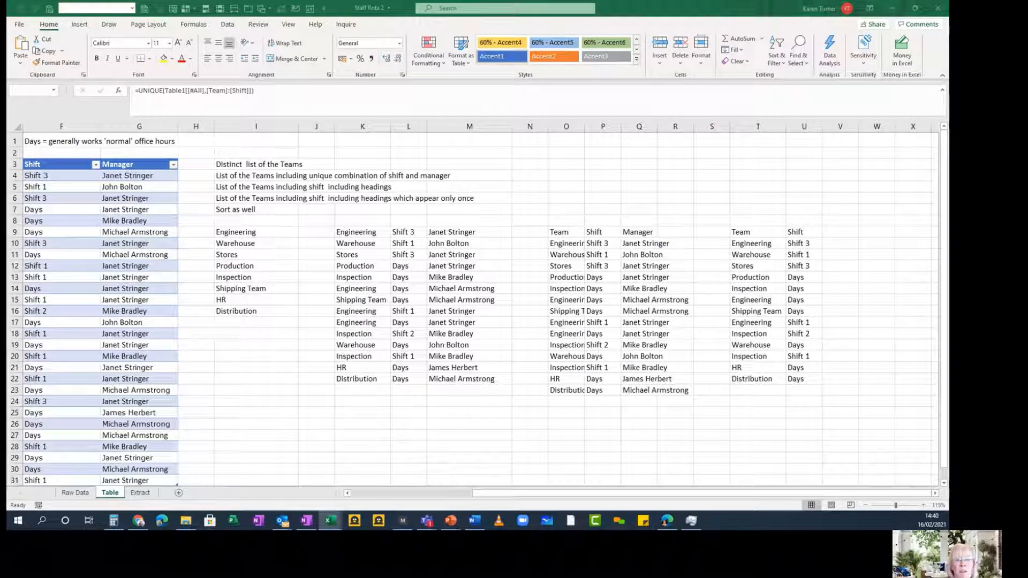
- Wrap the UNIQUE formula in T9 in a SORT function with sort index 1
left_click(736, 233)
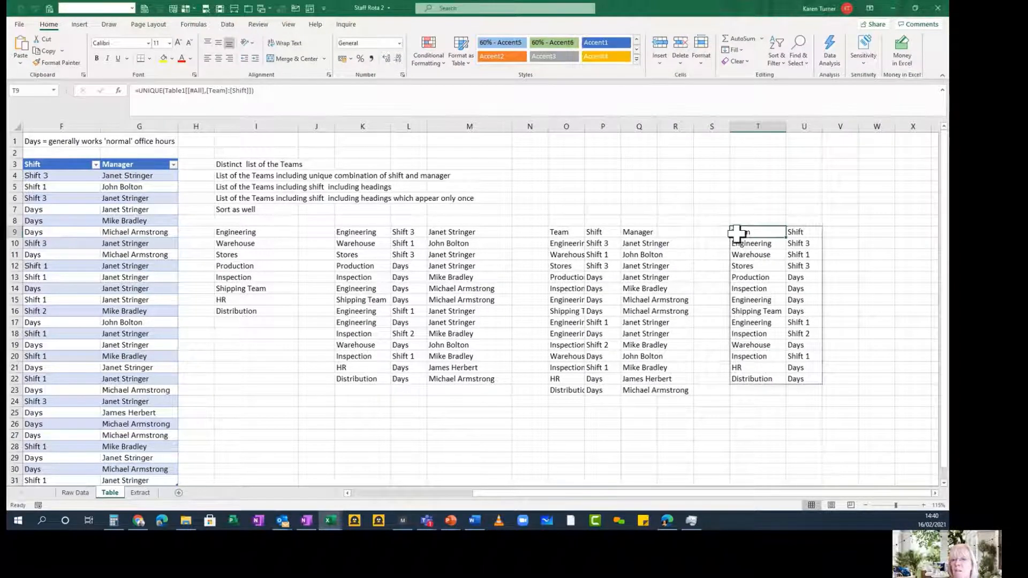
left_click(138, 90)
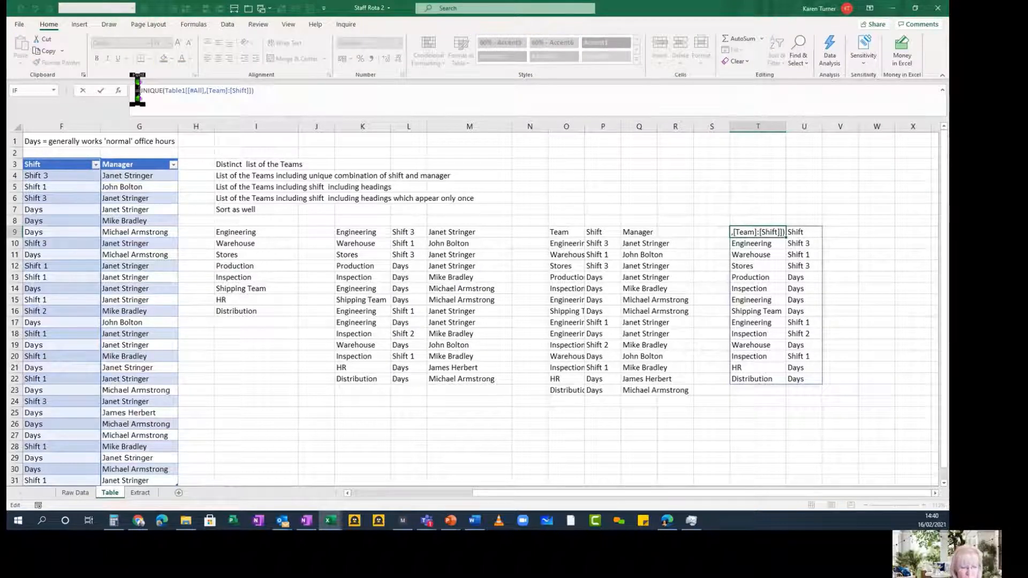
type("sor")
key("Tab")
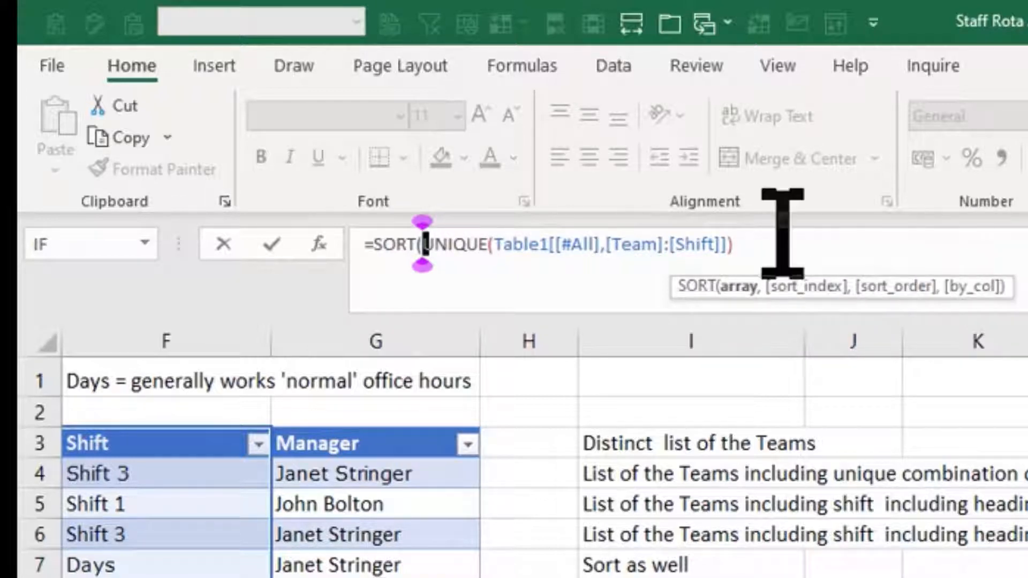
left_click(736, 242)
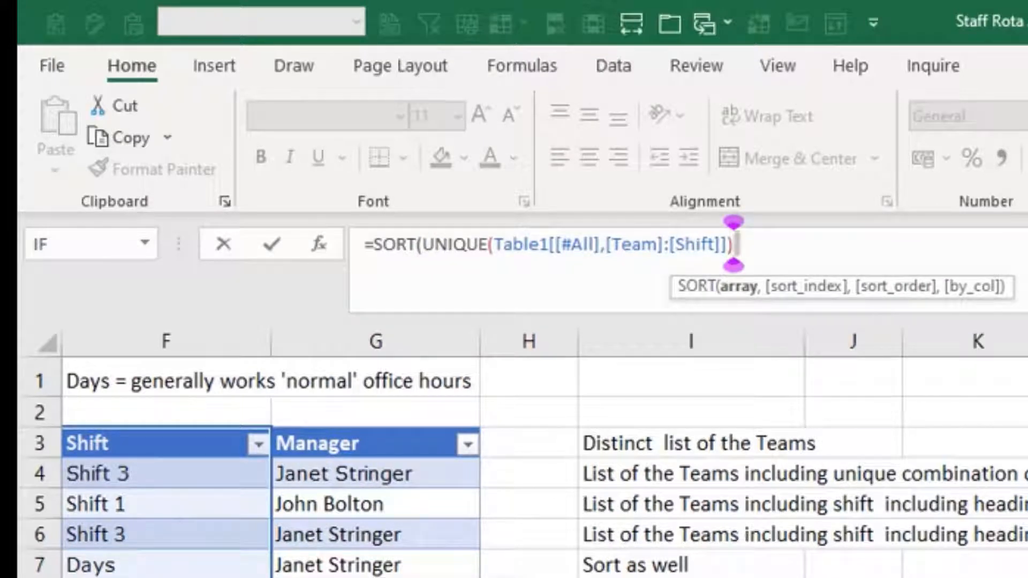
type(",1")
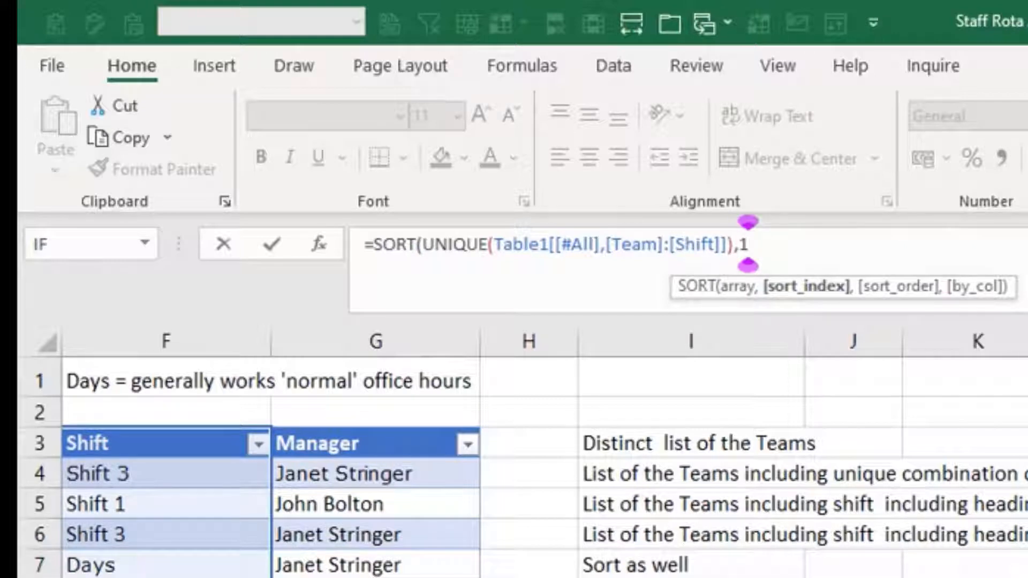
type(",")
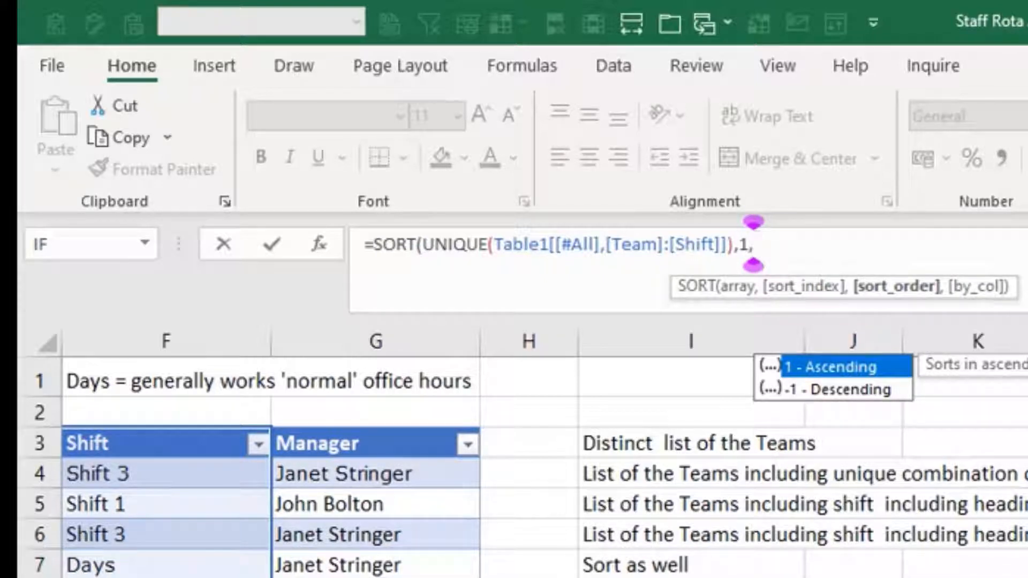
- Complete the T9 SORT formula with ascending order 1 and FALSE for sorting by row, giving =SORT(UNIQUE(Table1[[#All],[Team]:[Shift]]),1,1,FALSE)
type("1")
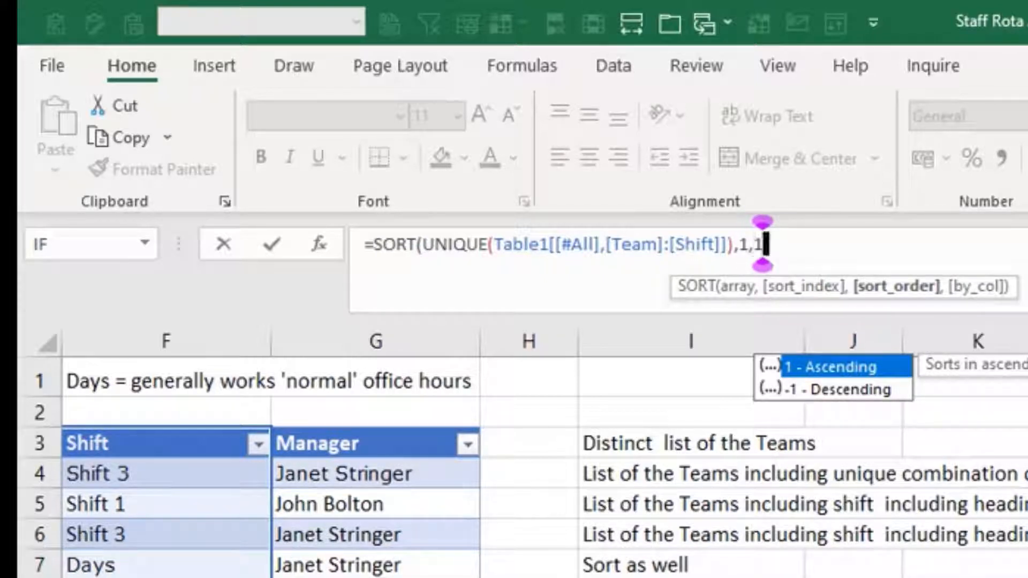
type(",")
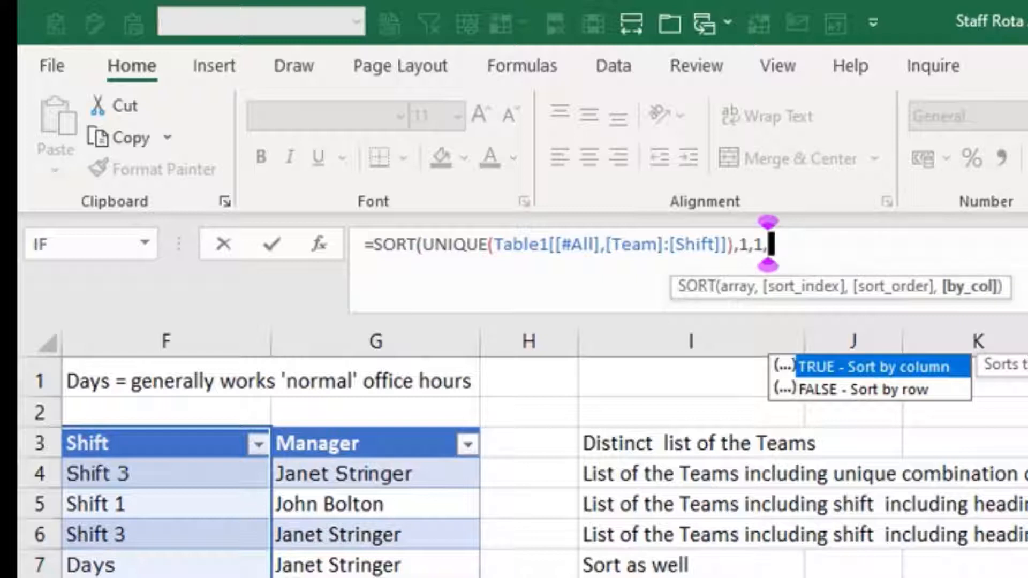
key("Down")
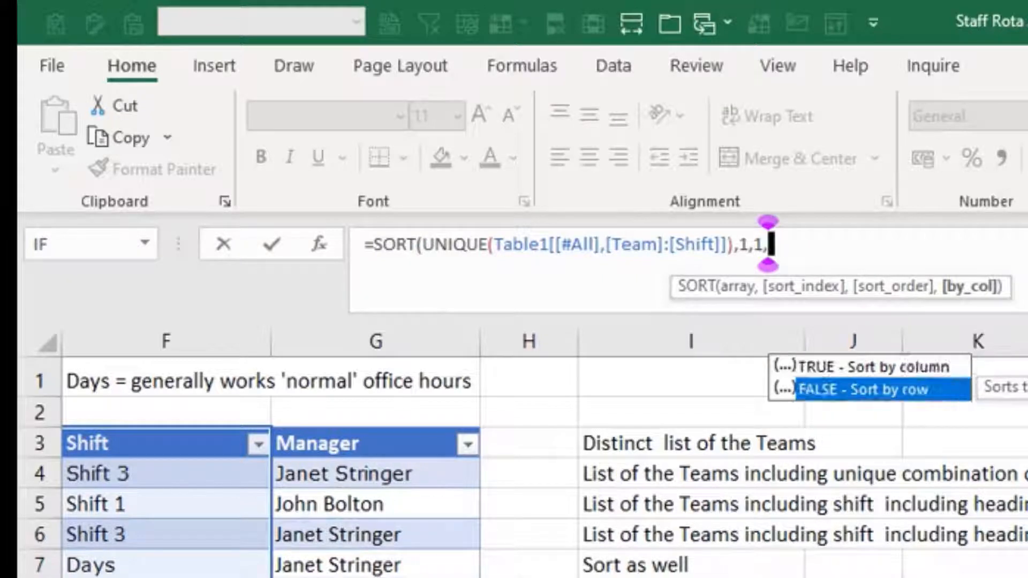
key("Tab")
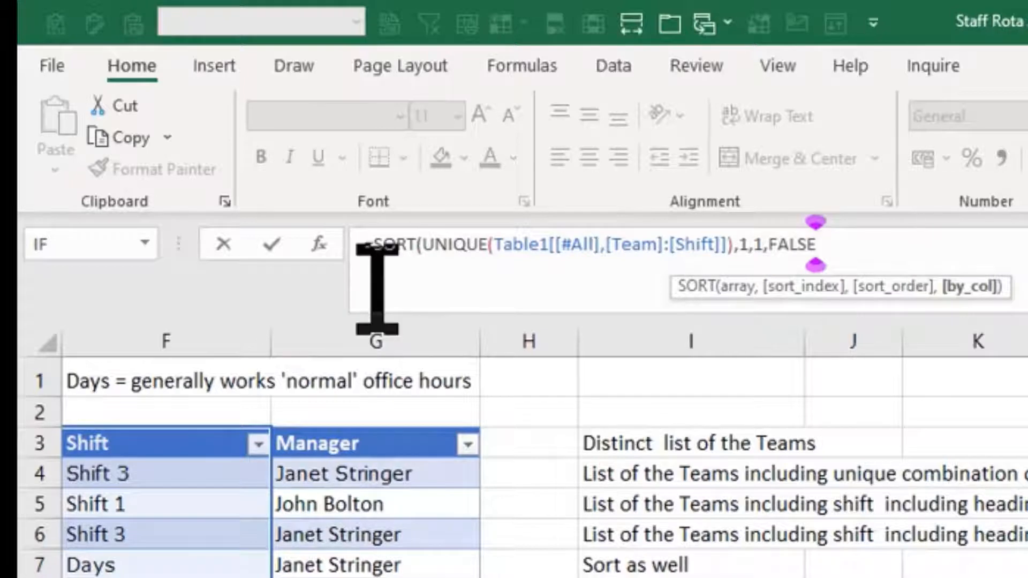
type(")")
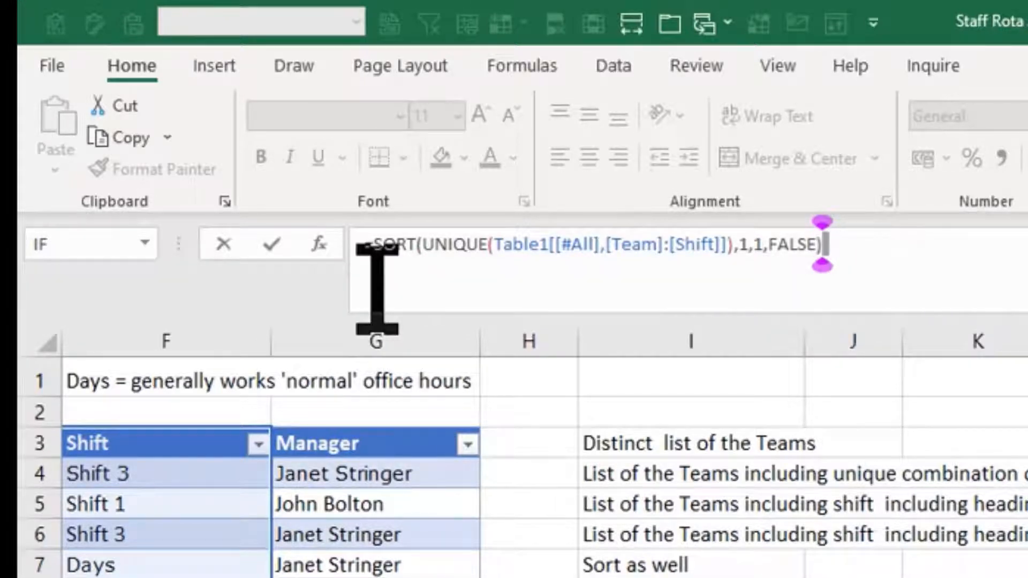
left_click(265, 246)
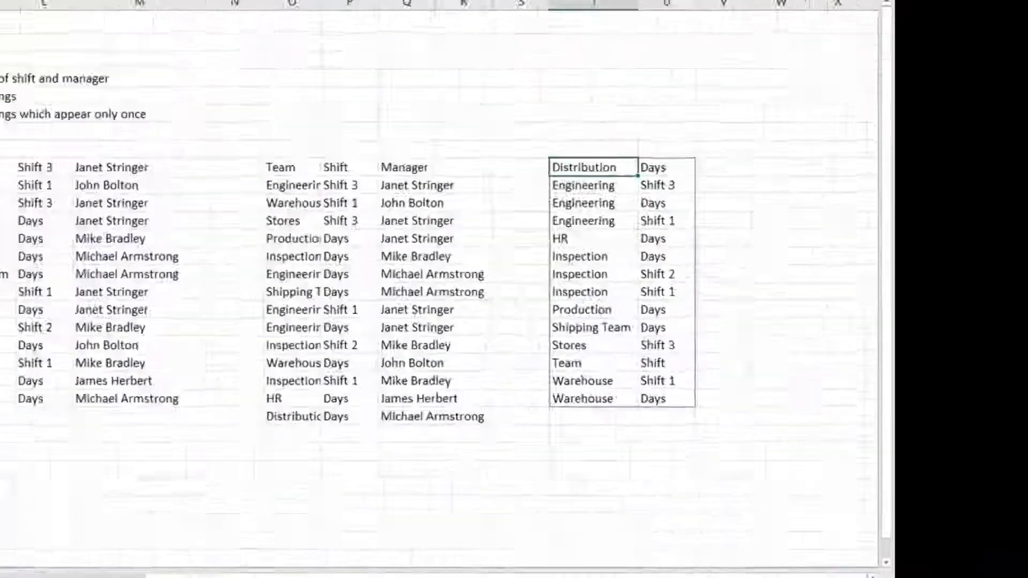
- Change the sort index in the T9 SORT formula to 2 so the list sorts by shift
left_click(696, 245)
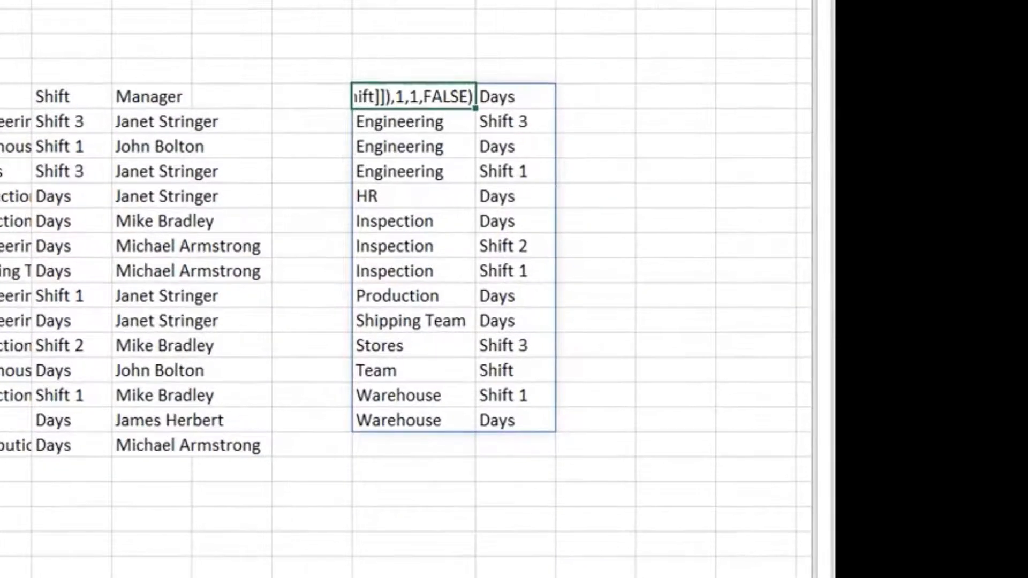
key("BackSpace")
type("2")
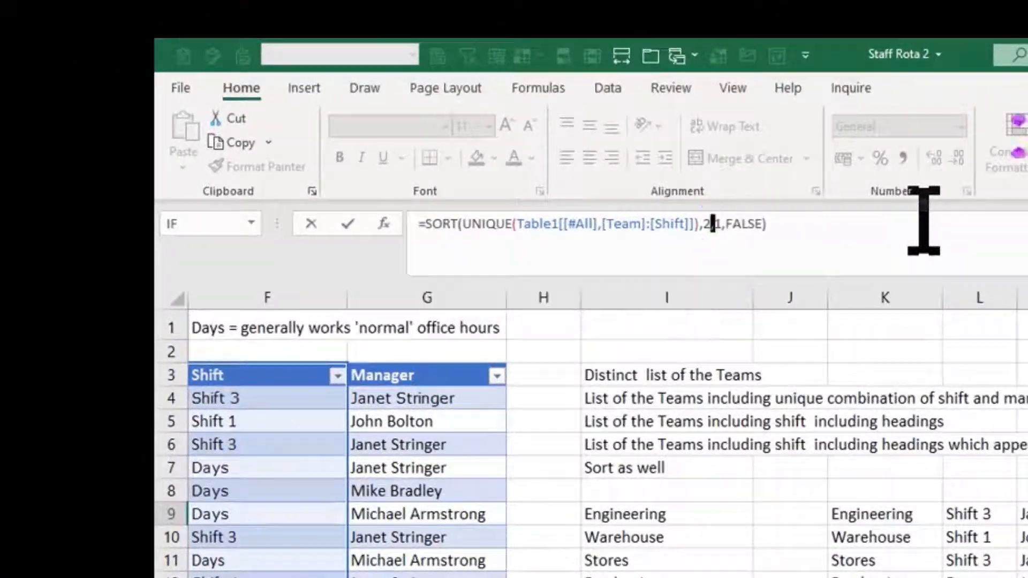
key("Return")
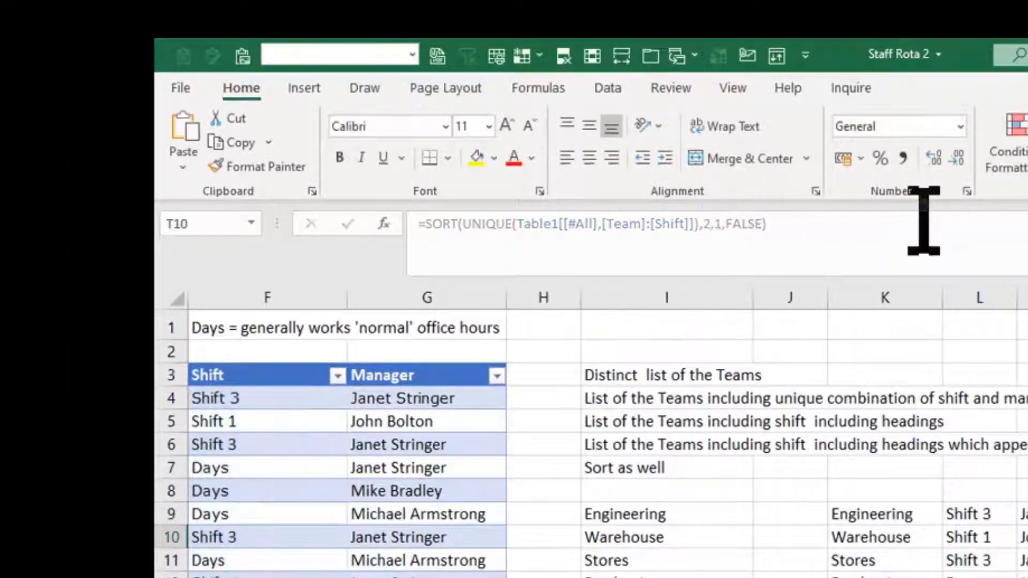